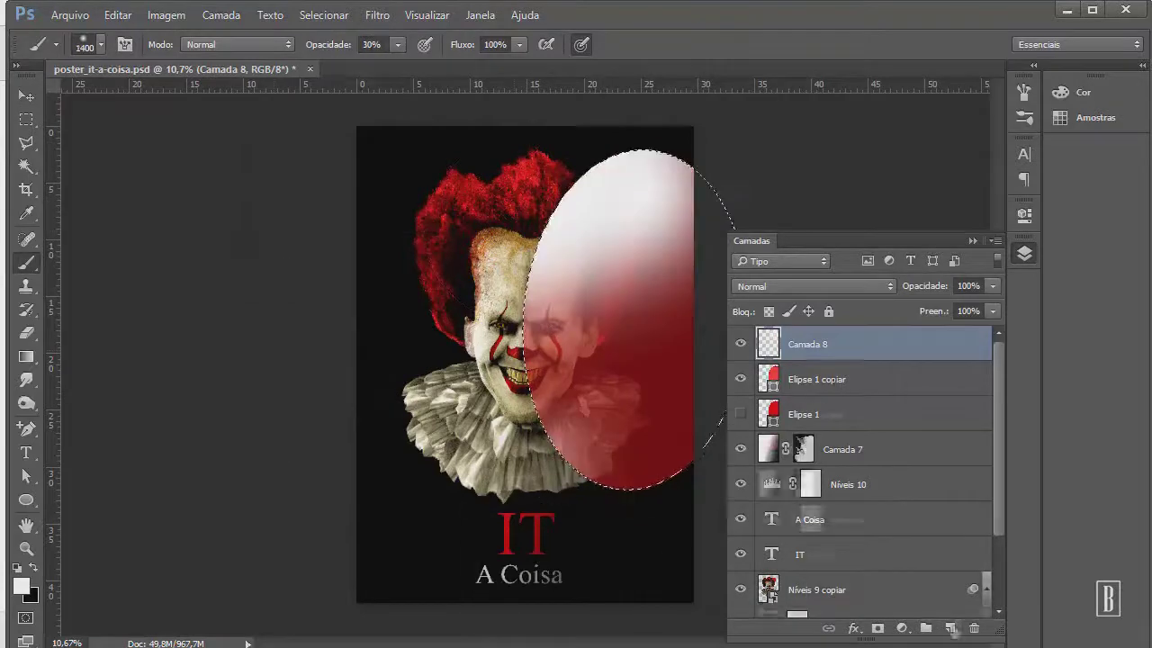
Step: Deselect the balloon oval and lower the highlight layer's opacity to soften the gloss
key("ctrl+d")
left_click(993, 285)
left_click_drag(990, 310, 975, 310)
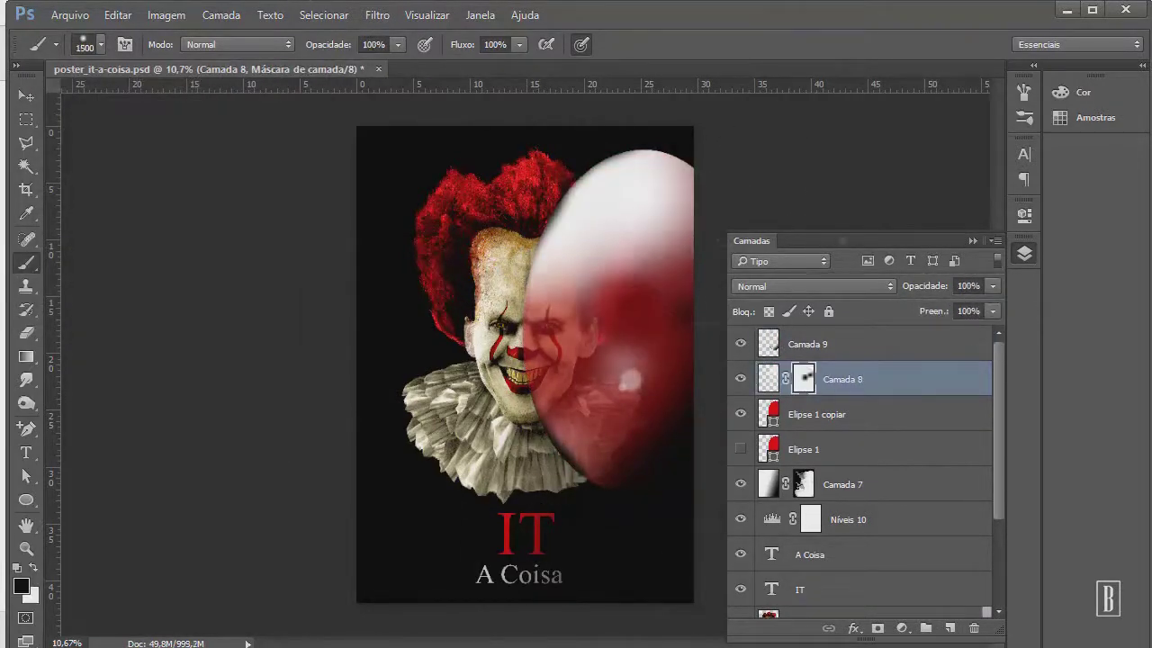